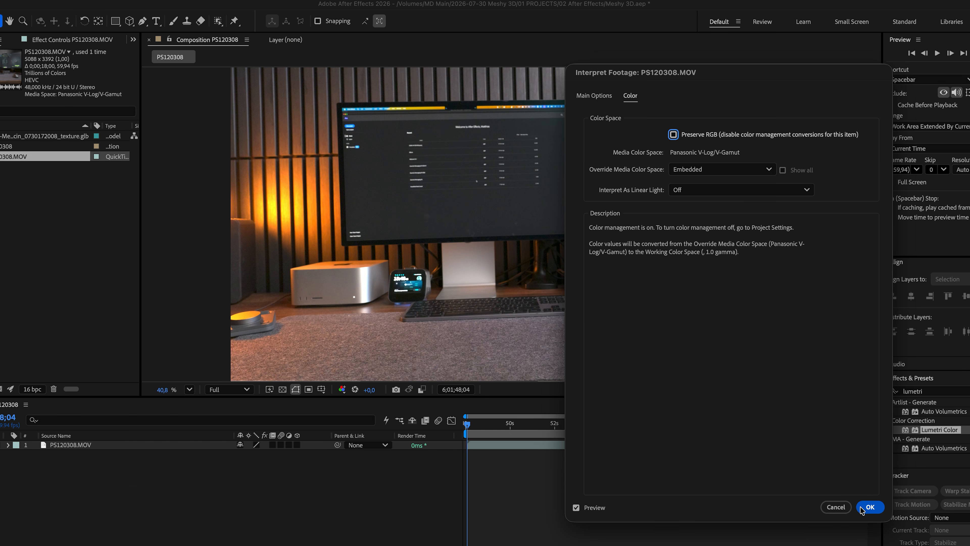
Confirm the footage color interpretation for PS120308.MOV and apply the Lumetri Color effect to its layer
click(869, 507)
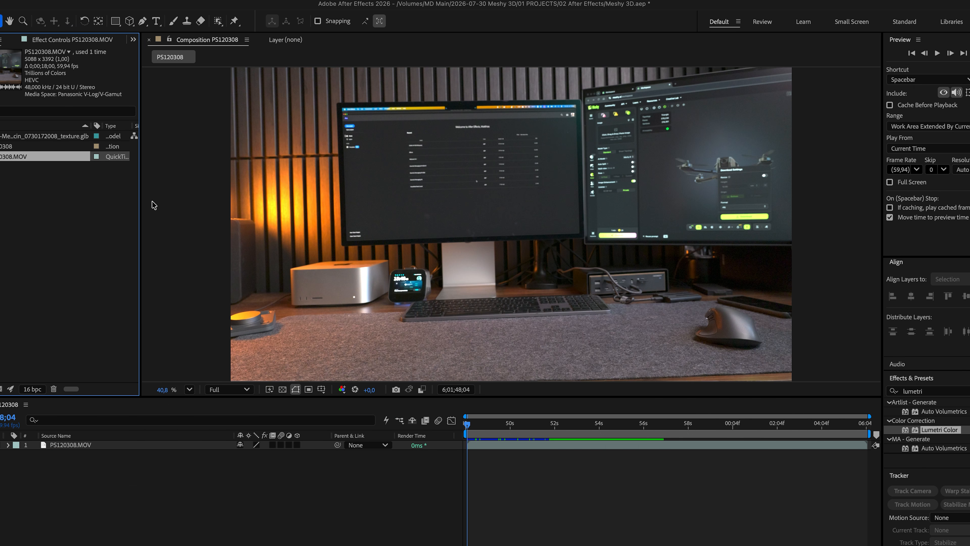
double_click(877, 304)
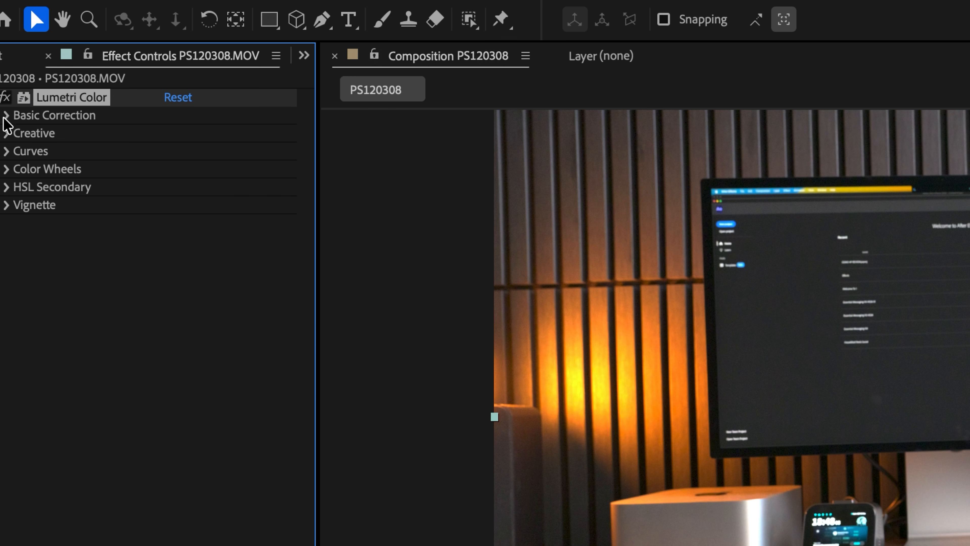
click(6, 116)
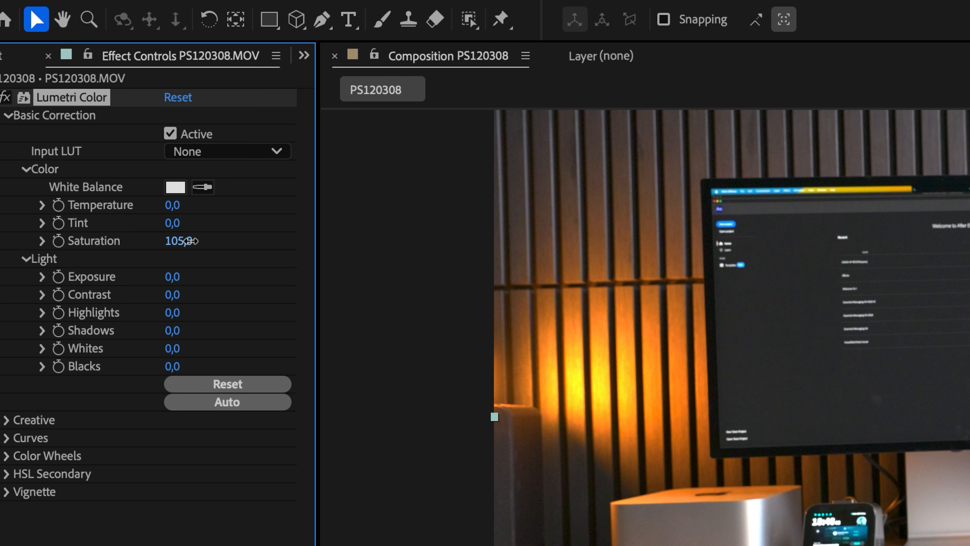
In Lumetri's Basic Correction, set Saturation to 100, Shadows to -56, Whites to 56 and Blacks to 0
click(183, 240)
key(BackSpace)
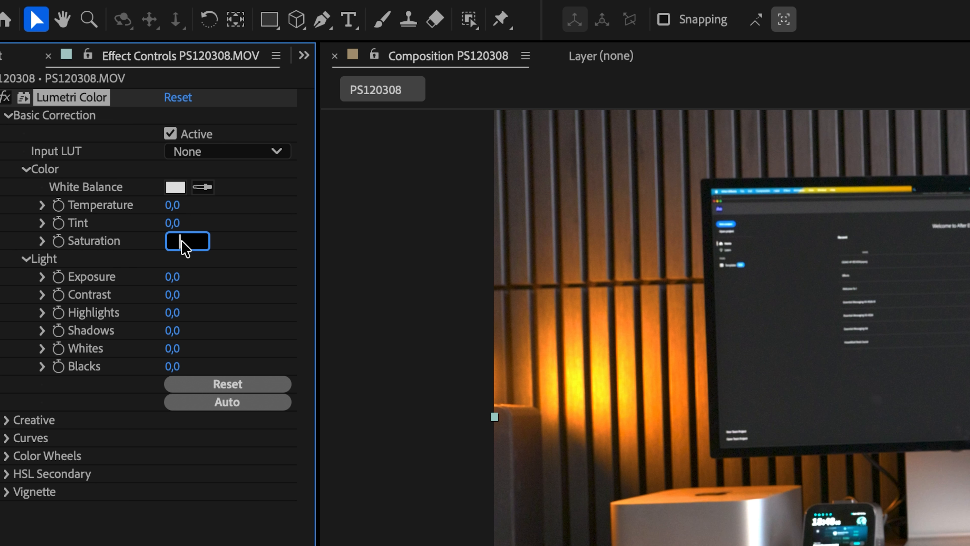
key(Return)
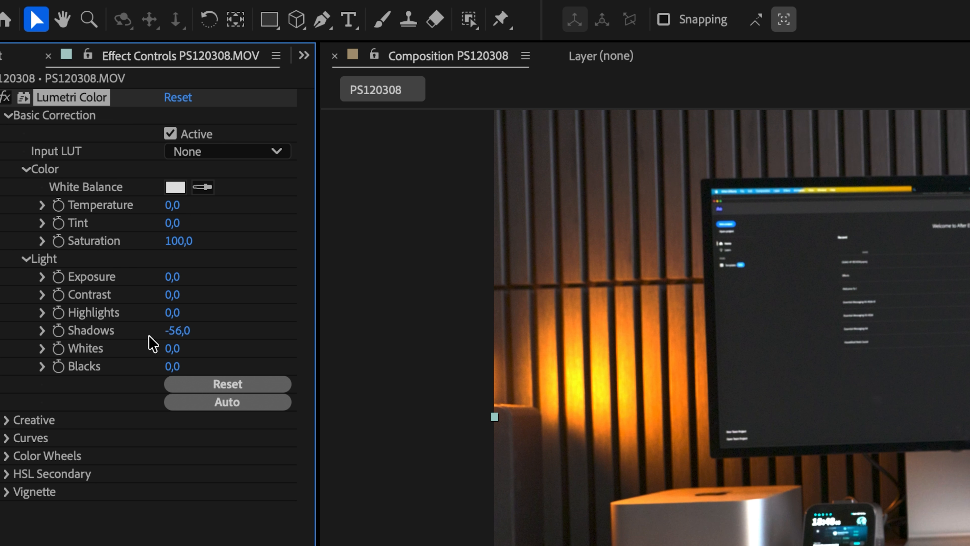
drag(180, 340, 171, 373)
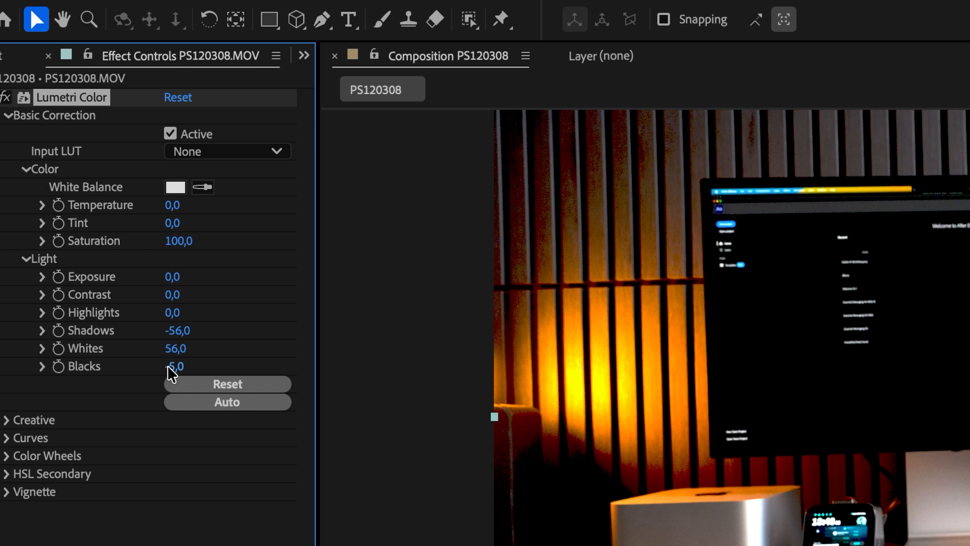
click(173, 366)
text(0)
key(Return)
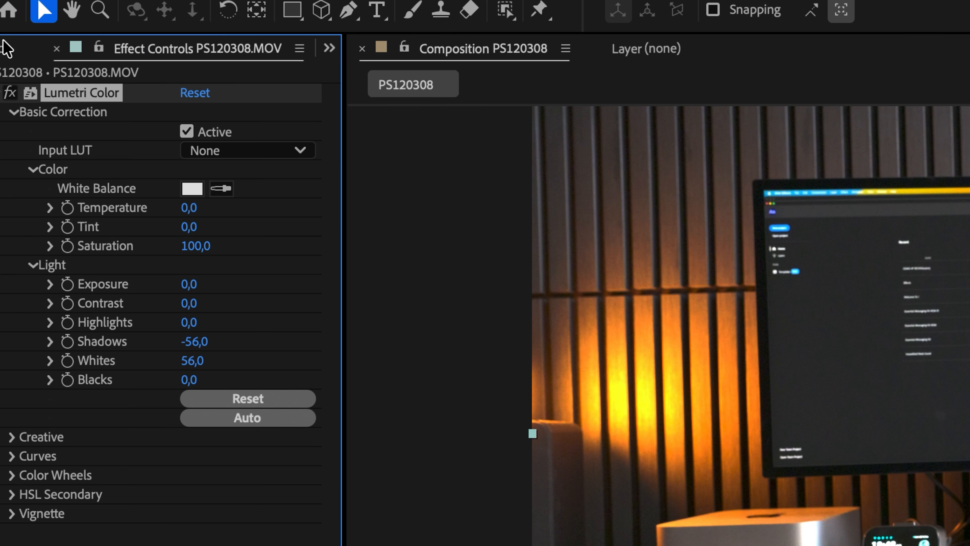
From the solved 3D Camera Tracker, select three track points on the desk mat and create a shadow catcher, camera and light
click(6, 48)
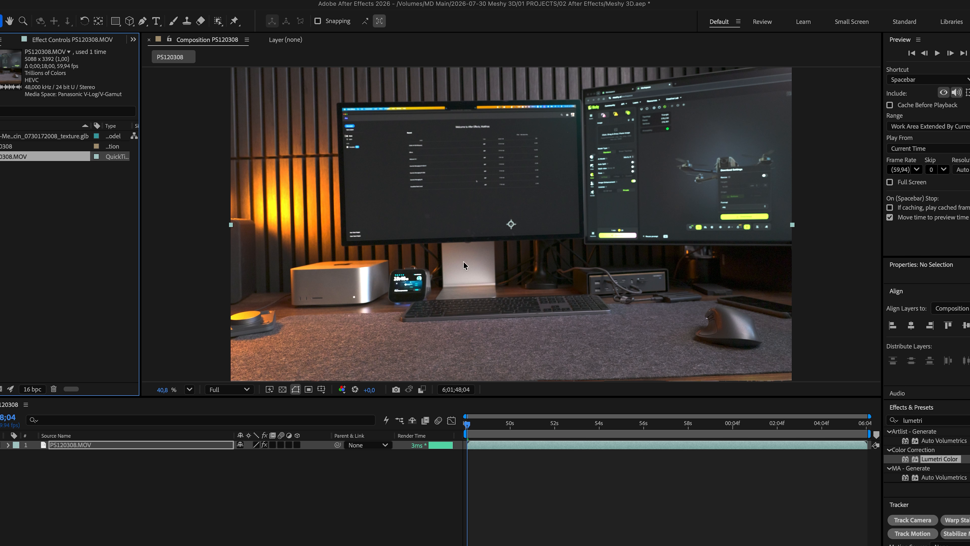
scroll(953, 443, down, 4)
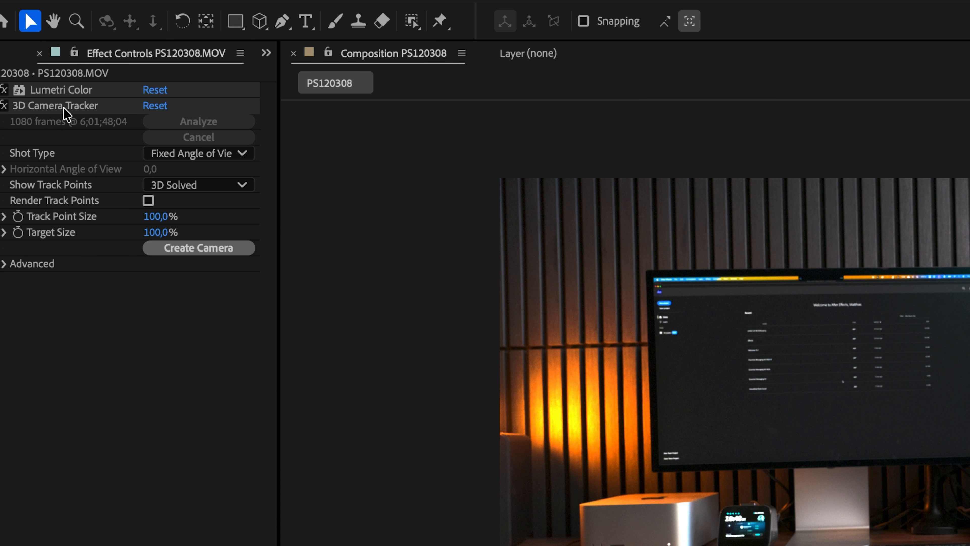
click(63, 109)
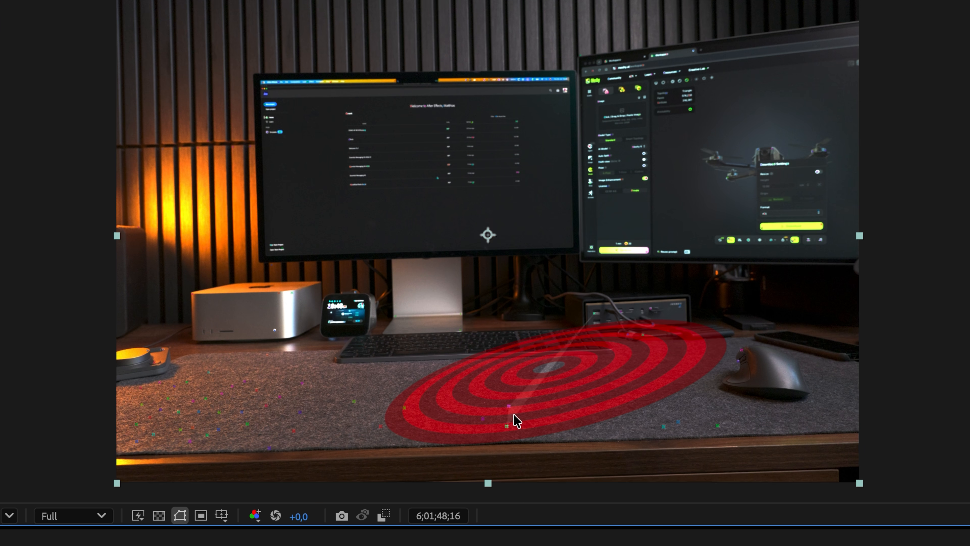
scroll(514, 415, up, 1)
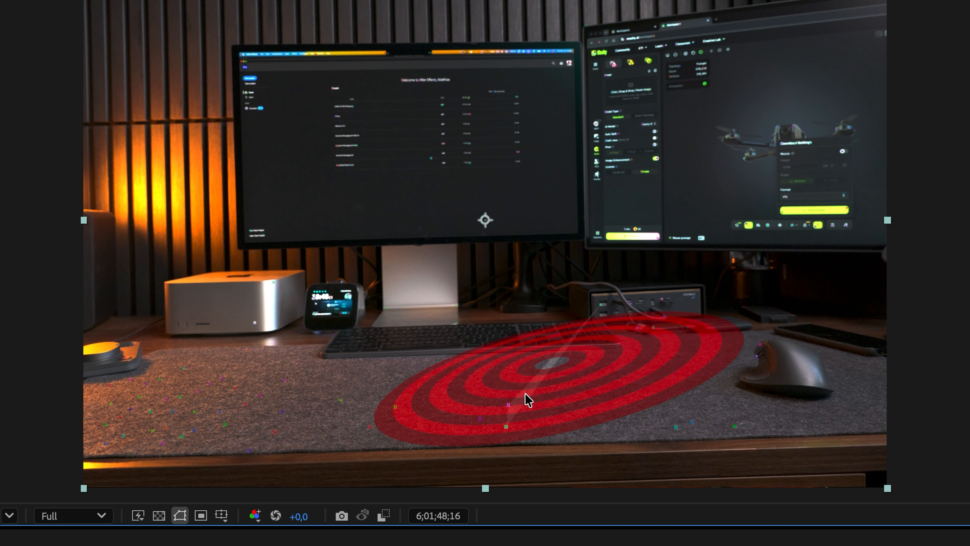
mouse_move(525, 393)
mouse_down()
mouse_move(405, 387)
mouse_move(382, 406)
mouse_move(400, 439)
mouse_move(543, 439)
mouse_up()
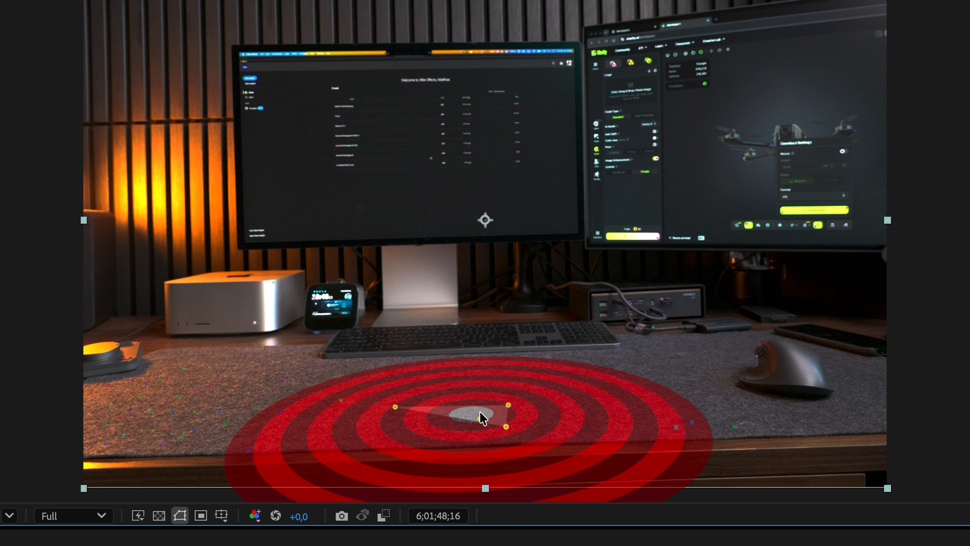
right_click(481, 413)
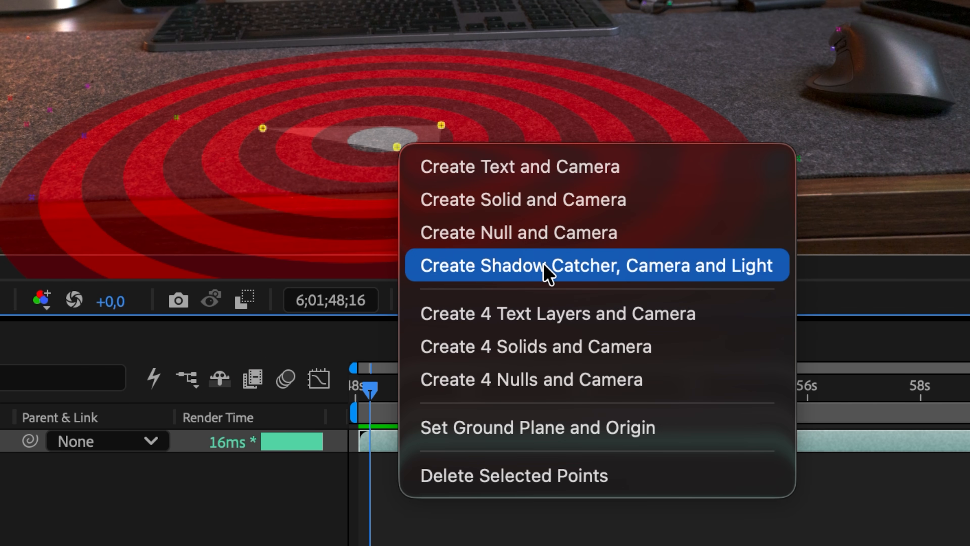
click(630, 267)
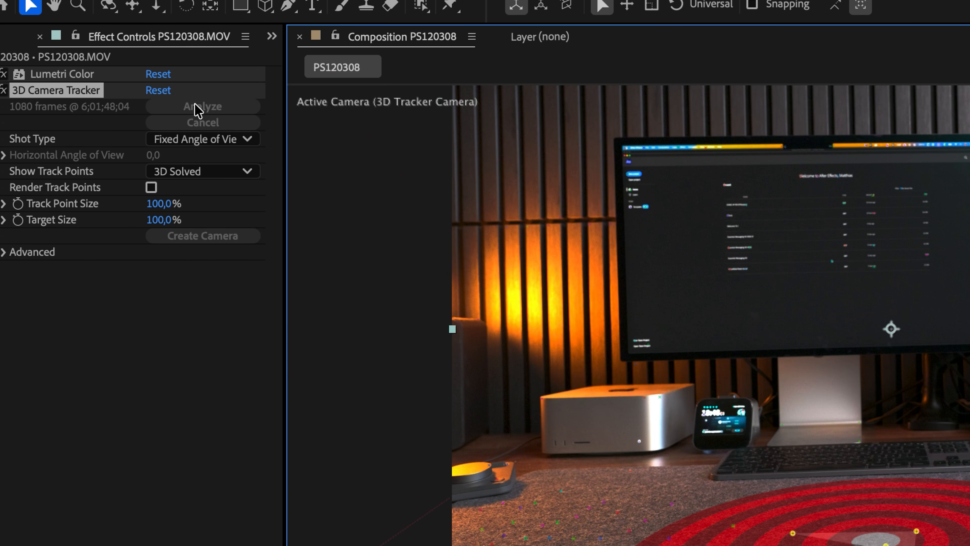
Add the BLUE-Meshy drone GLB model to the composition, directly above the PS120308.MOV layer
click(72, 39)
scroll(72, 39, up, 1)
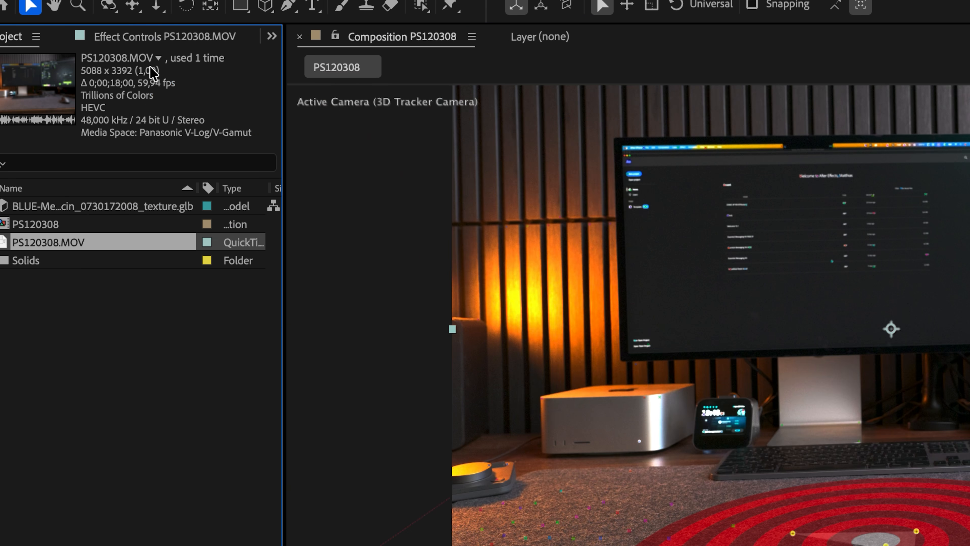
click(58, 206)
drag(132, 212, 229, 545)
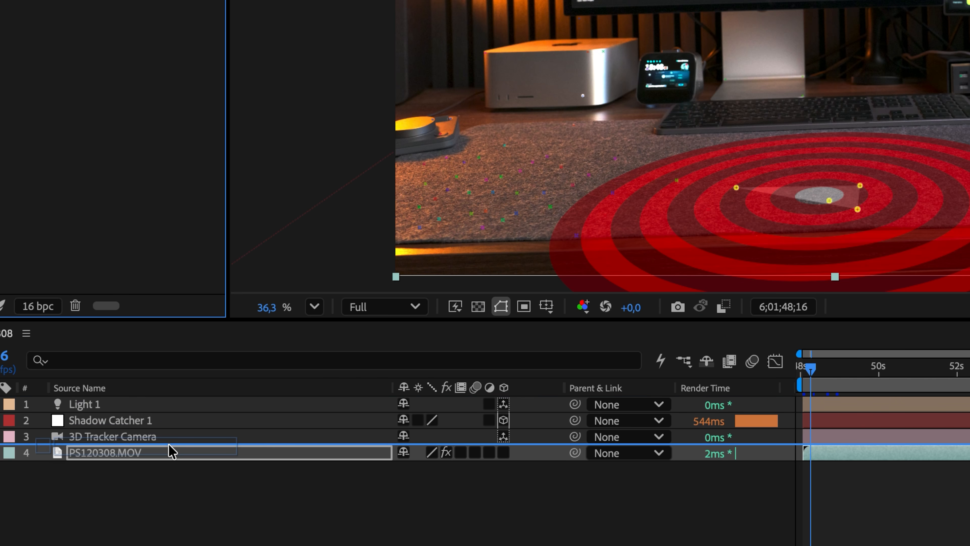
drag(171, 451, 173, 449)
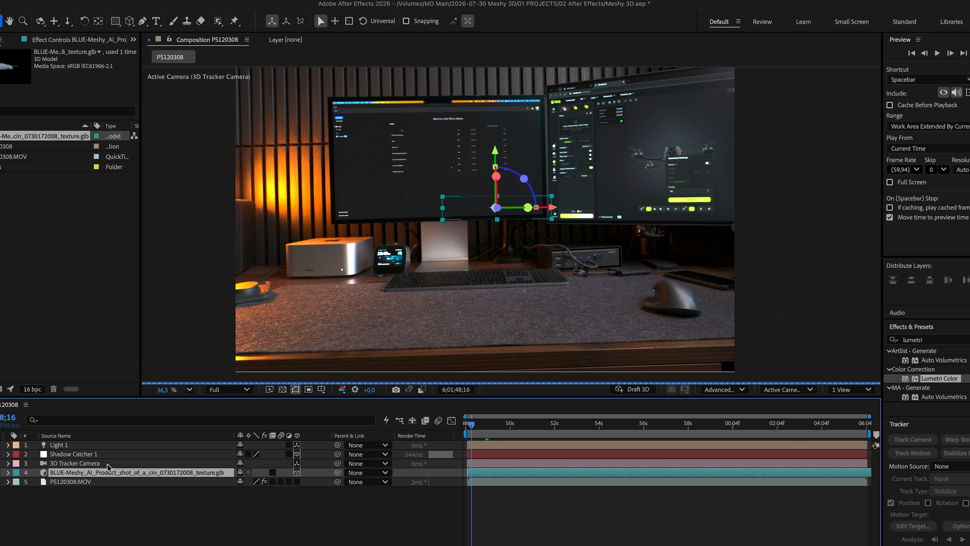
Lower the preview resolution to Third and turn on Draft 3D
click(234, 389)
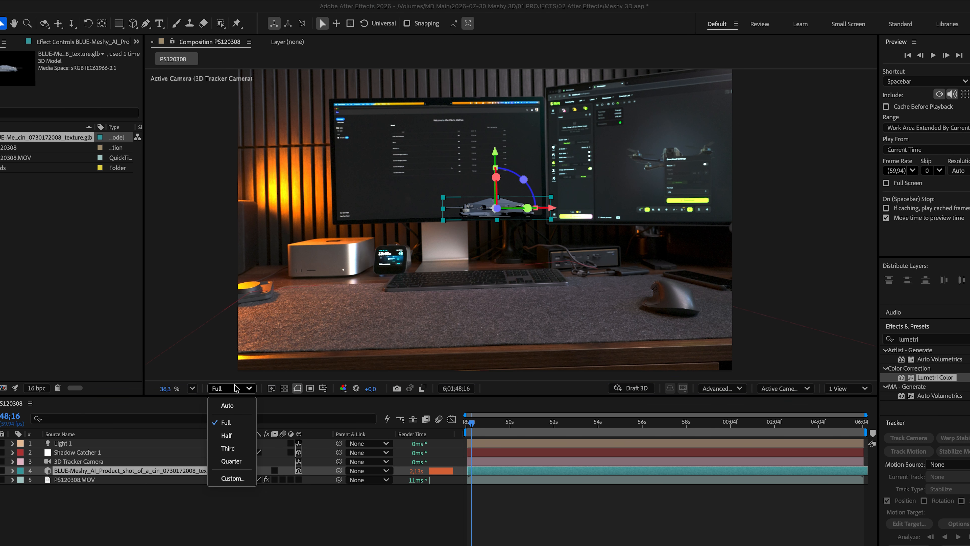
click(228, 448)
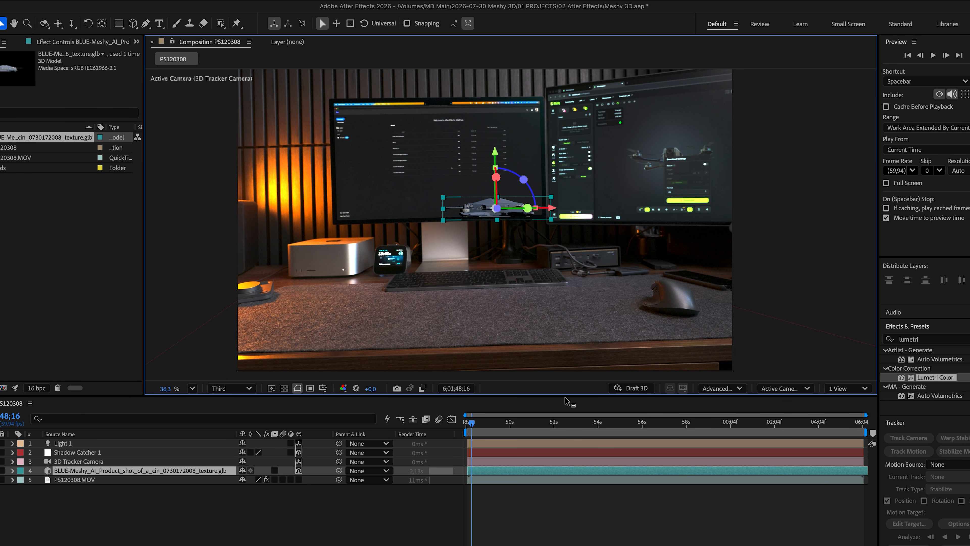
click(628, 388)
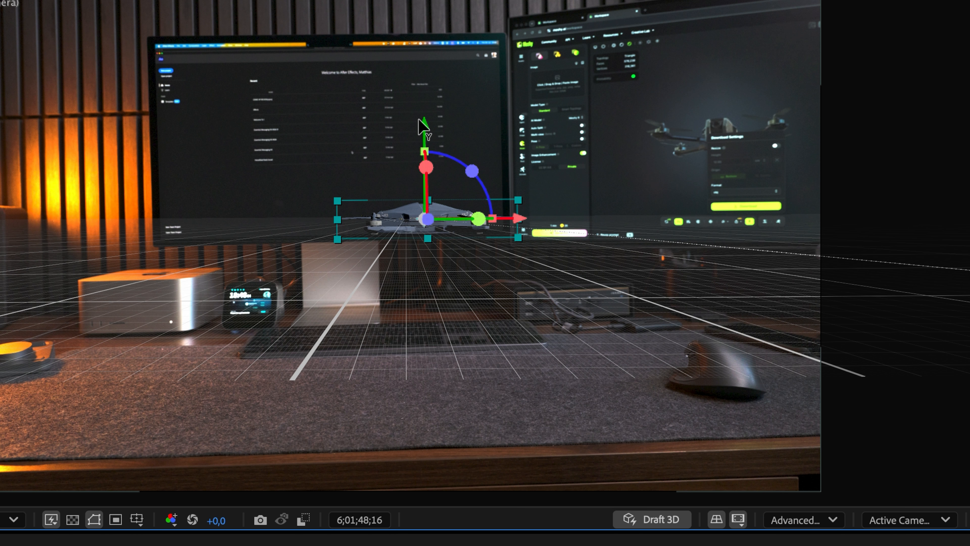
Lower the drone model to the desk surface and move it back along its Z axis onto the mat near the front edge
drag(425, 128, 424, 300)
drag(386, 460, 540, 461)
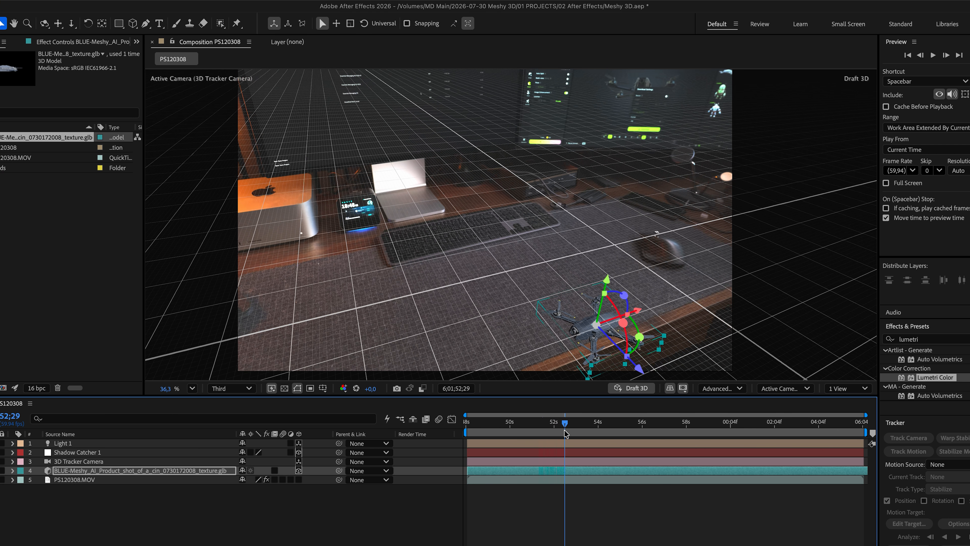
drag(564, 430, 567, 429)
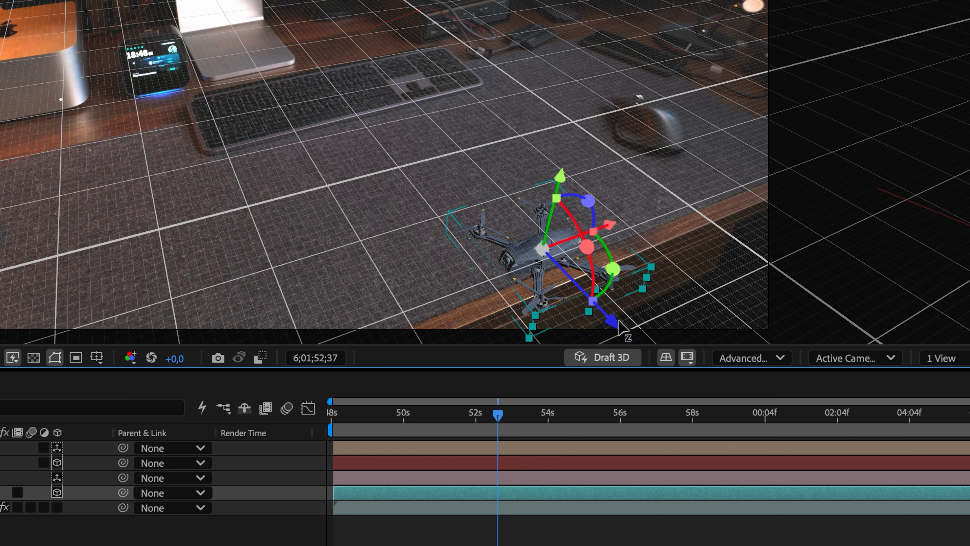
drag(619, 324, 557, 281)
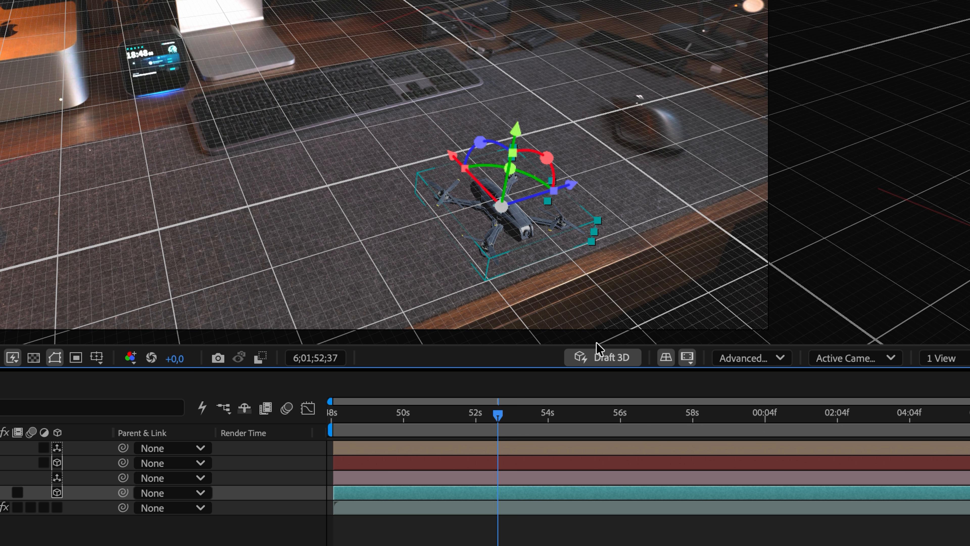
Turn off Draft 3D and lower the drone along its Y axis until it sits on the desk mat in the low-angle view
click(607, 356)
drag(502, 418, 706, 460)
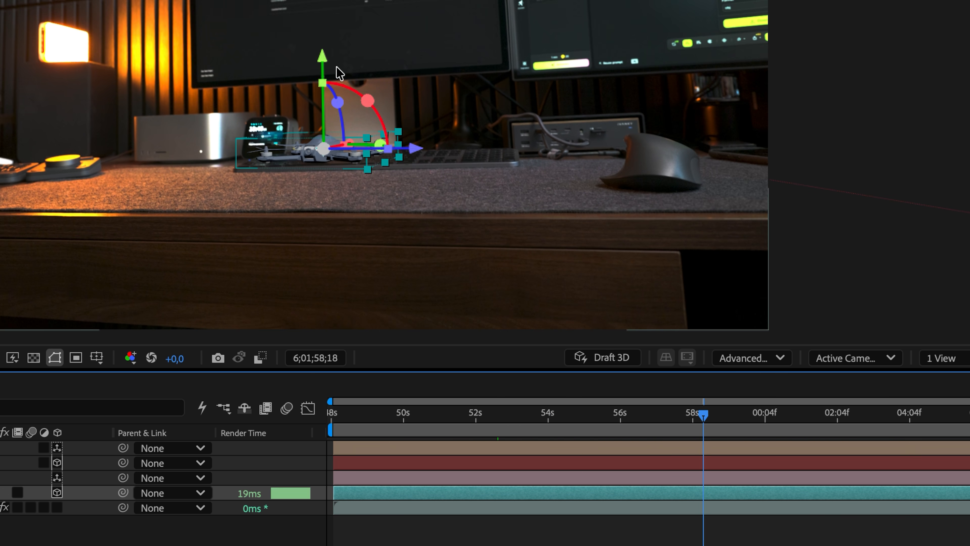
drag(323, 61, 327, 114)
drag(706, 443, 669, 434)
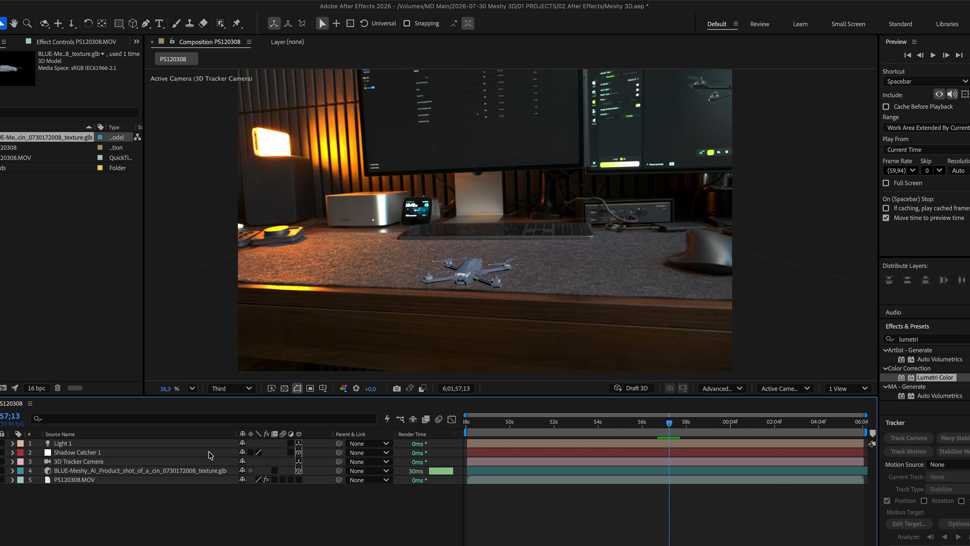
Try changing Light 1's type to Environment and check the drone's lighting on nearby frames
click(13, 443)
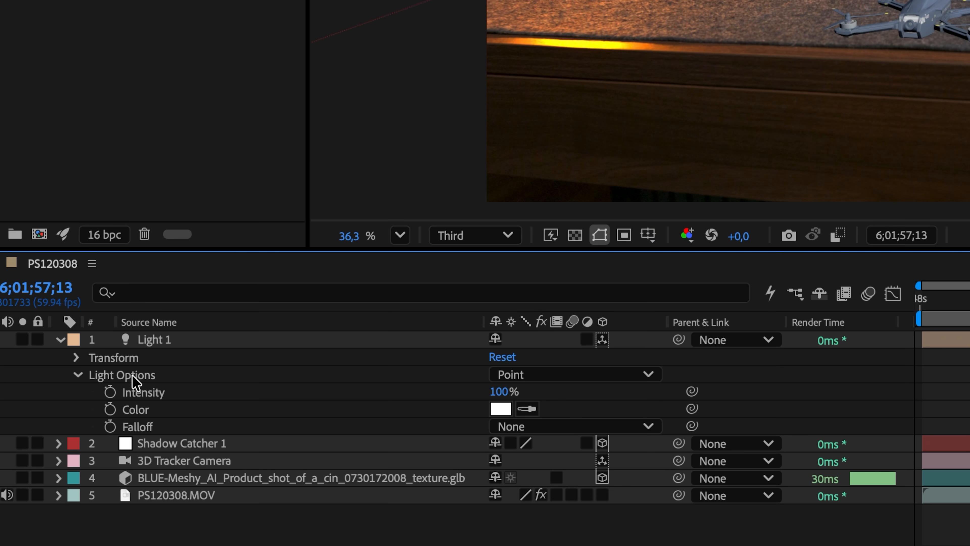
click(497, 378)
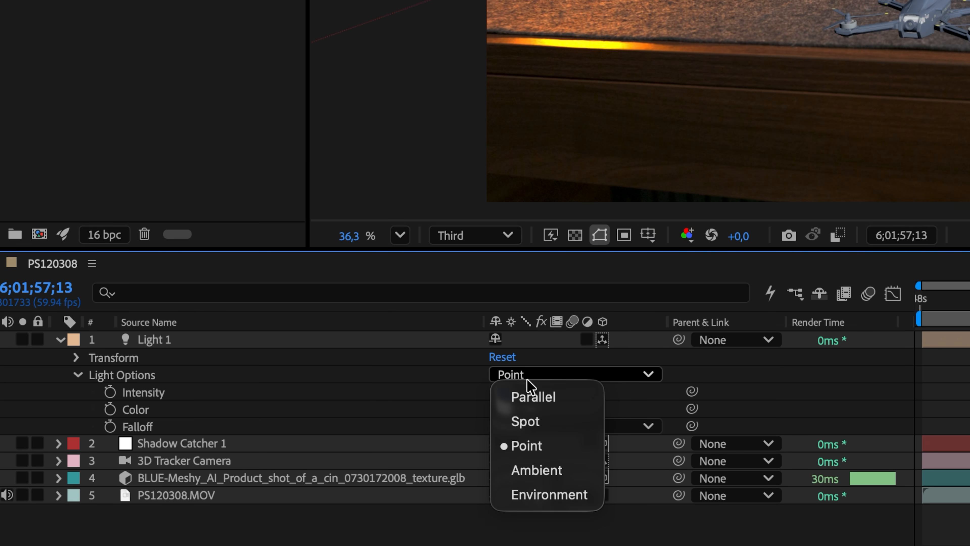
click(547, 494)
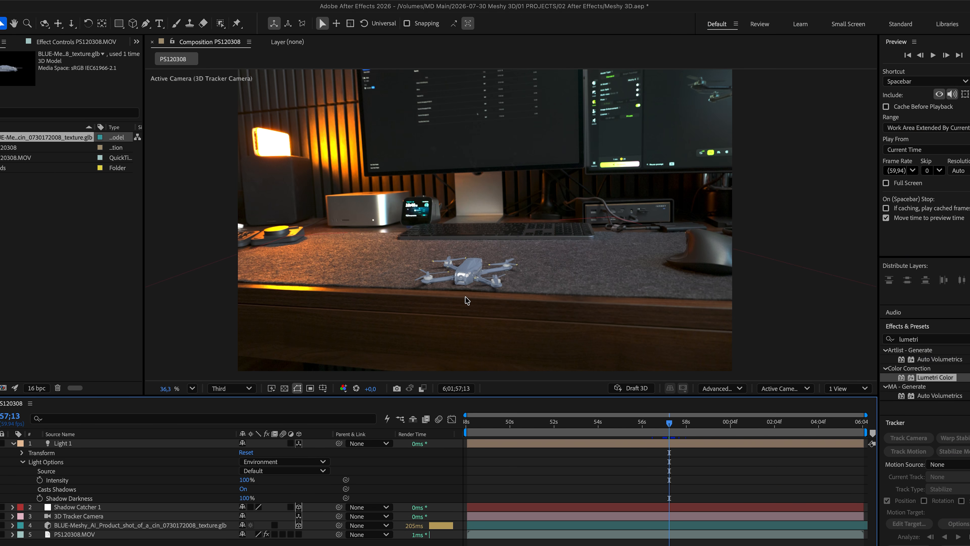
drag(646, 433, 666, 435)
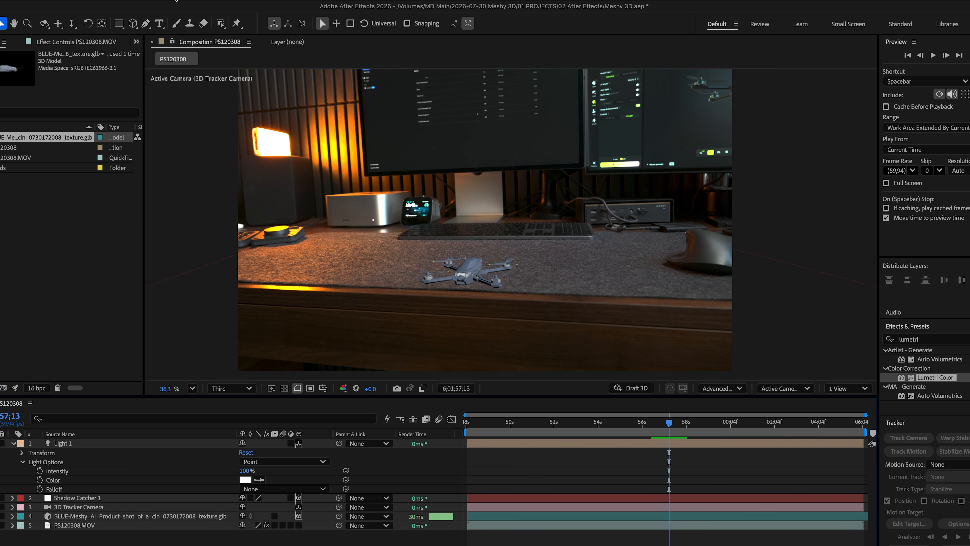
Start a new light layer of type Spot with Casts Shadows enabled
click(165, 1)
mouse_move(172, 10)
click(329, 35)
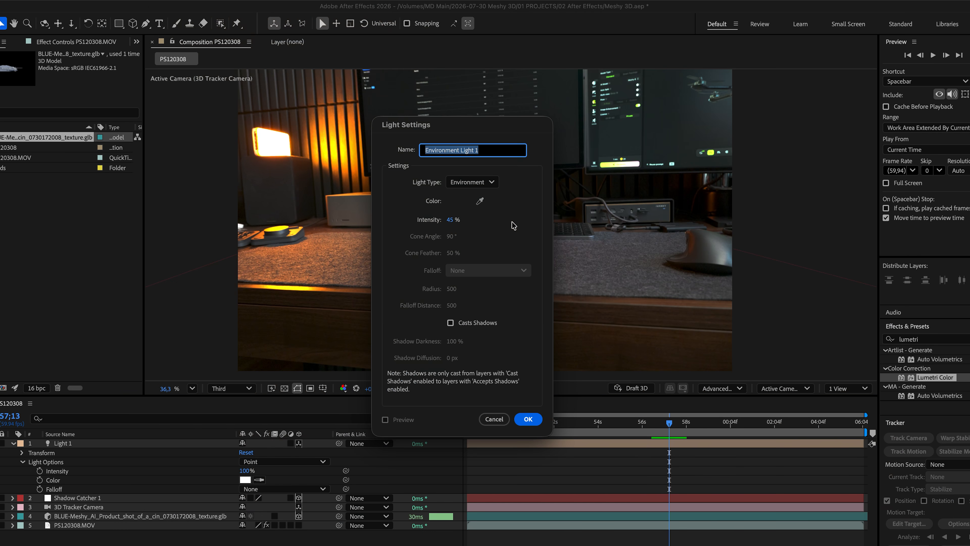
click(468, 183)
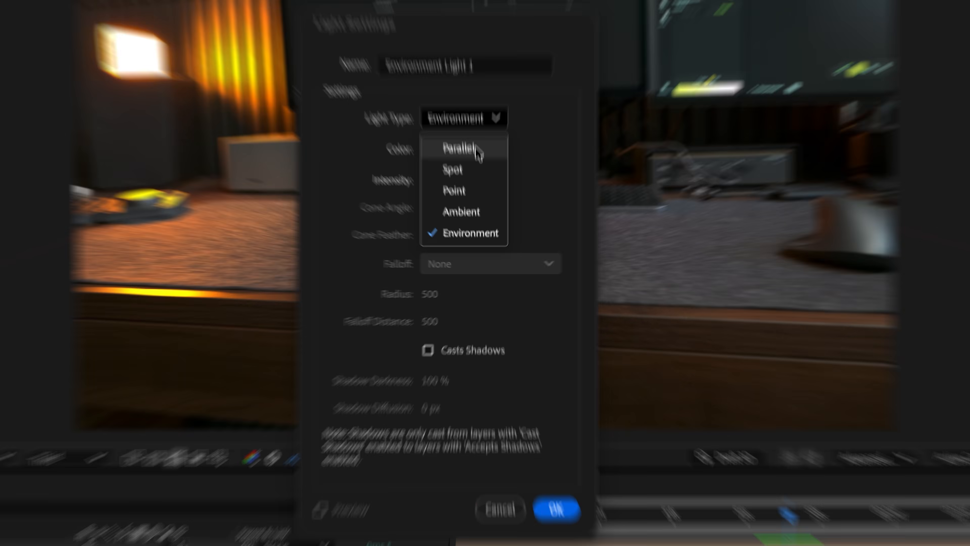
click(474, 180)
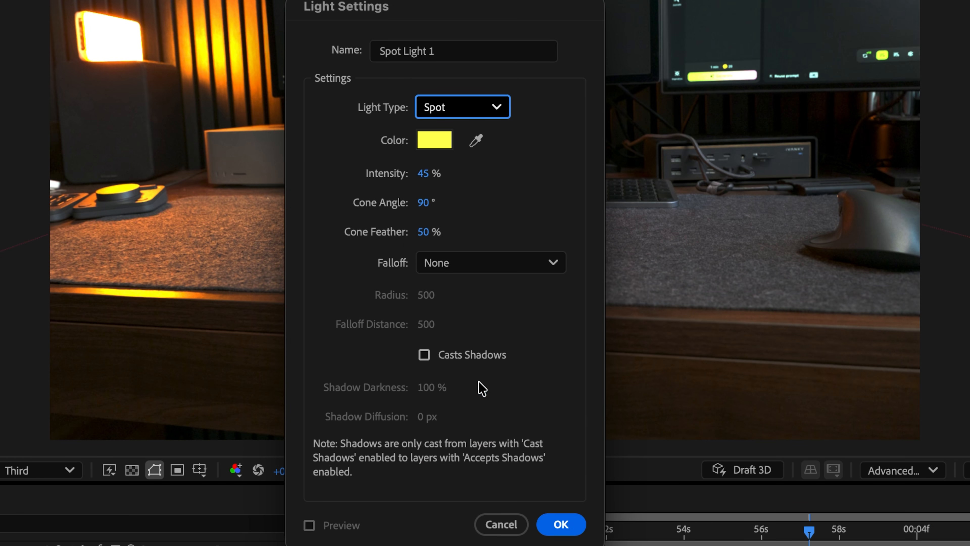
click(468, 352)
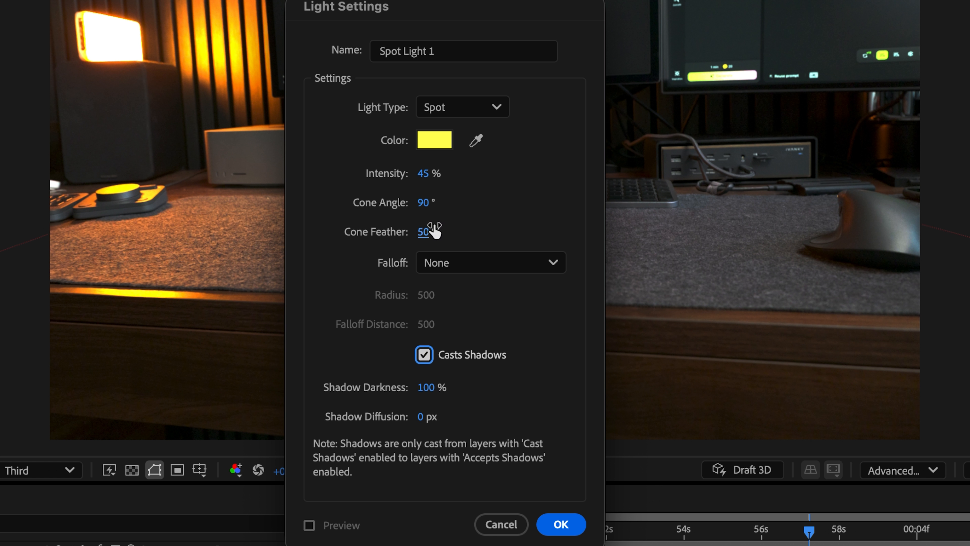
Change the new spot light's color from yellow to a warm orange-yellow
click(450, 145)
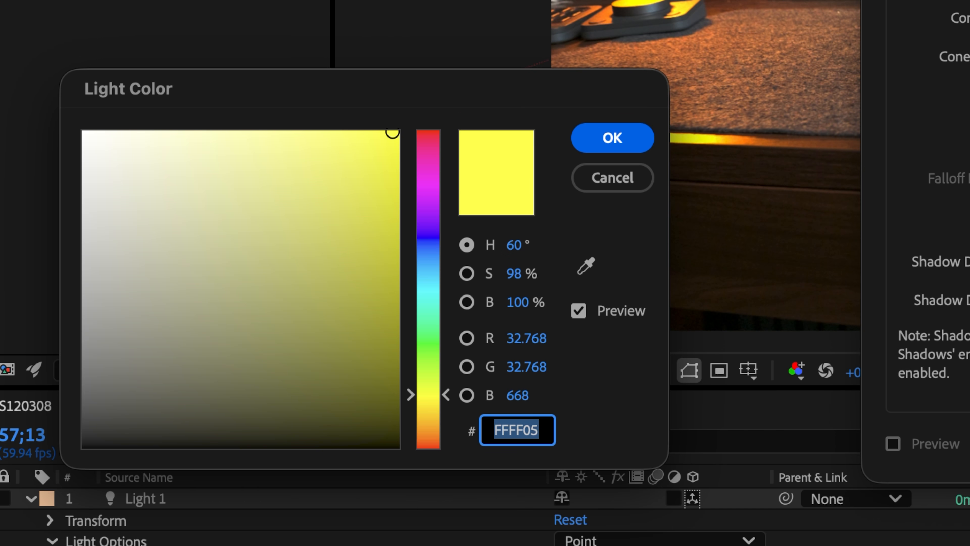
click(436, 398)
drag(440, 405, 437, 425)
key(Return)
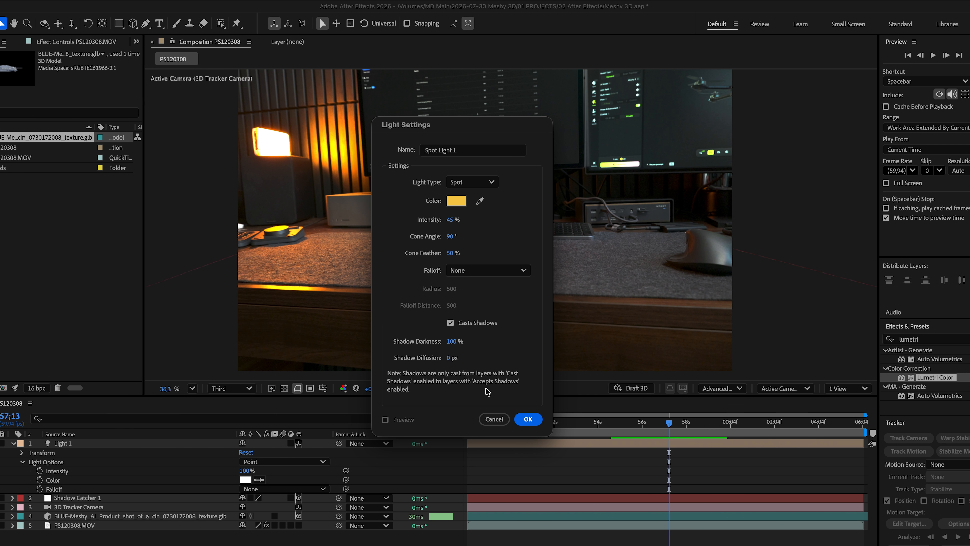
Create Spot Light 1 and lower it along its Y axis above the desk in the camera view
click(527, 419)
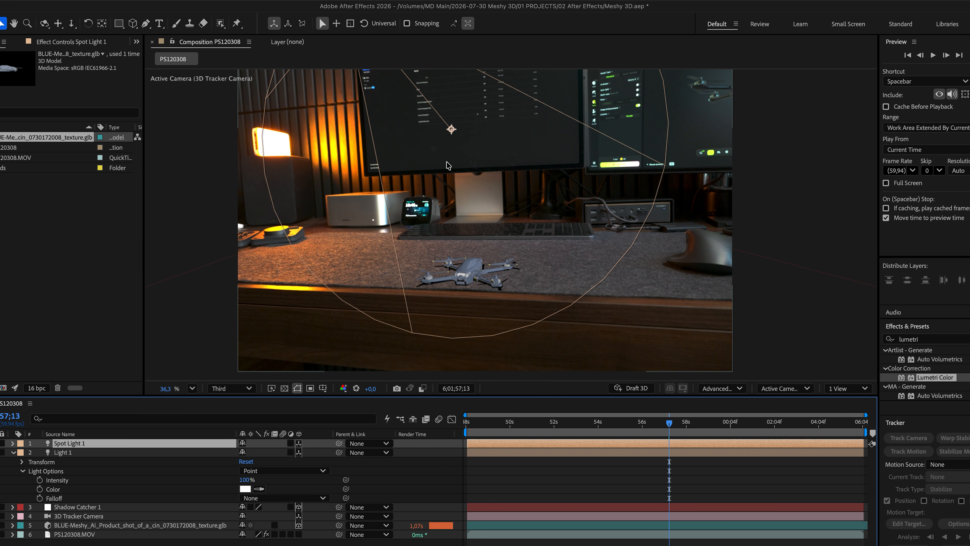
scroll(446, 166, down, 4)
scroll(430, 109, down, 1)
drag(432, 111, 434, 192)
drag(396, 118, 388, 204)
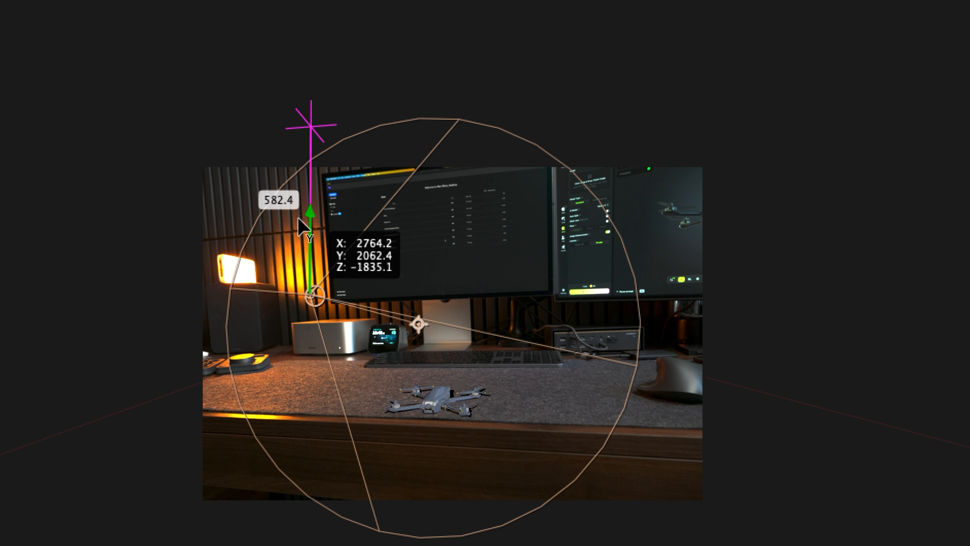
drag(298, 218, 300, 212)
scroll(435, 398, up, 4)
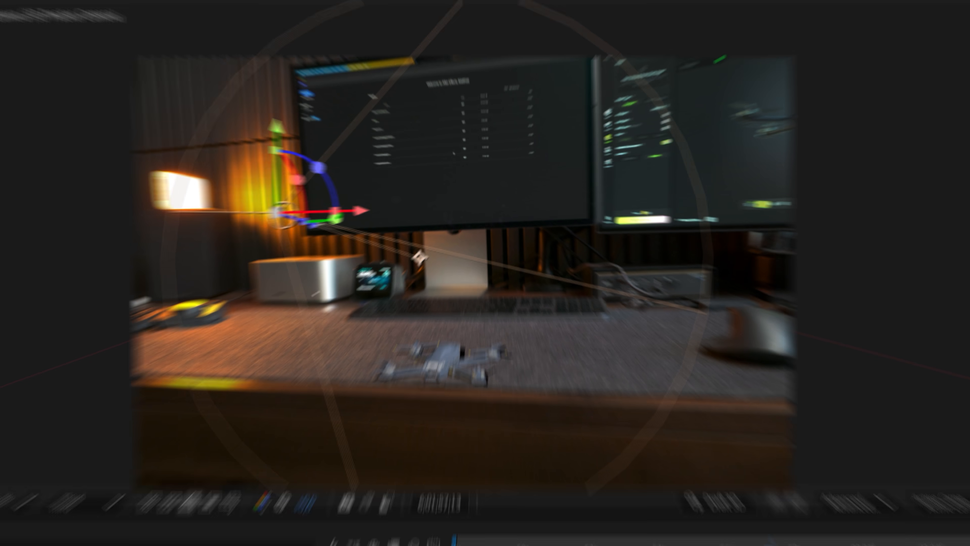
Display the composition in two views, with a Top view framing the drone, spot light and camera
click(846, 388)
click(847, 418)
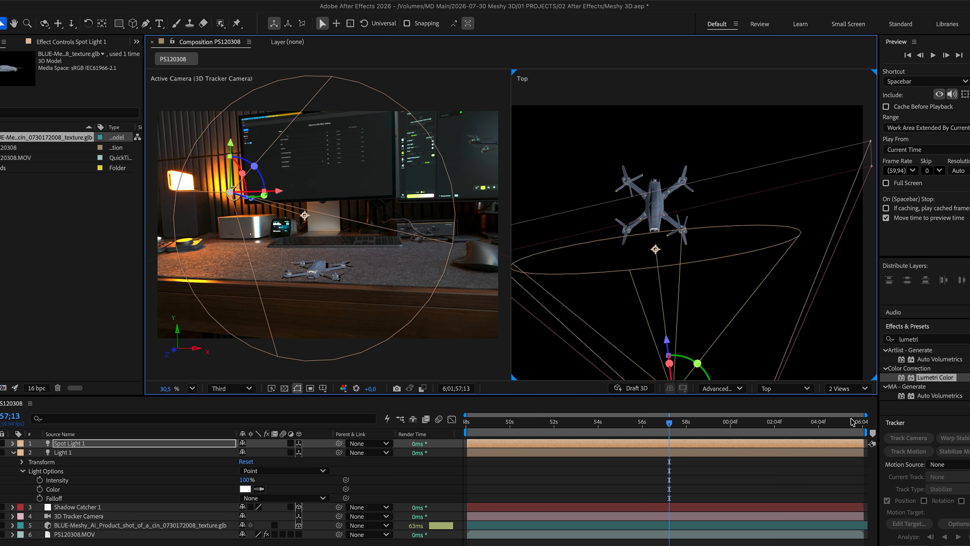
drag(721, 280, 744, 210)
click(738, 252)
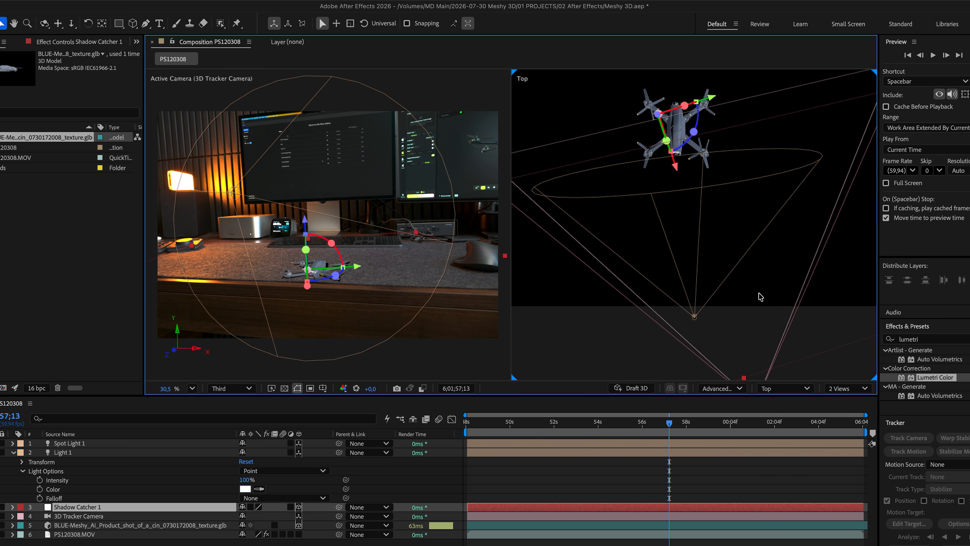
click(786, 390)
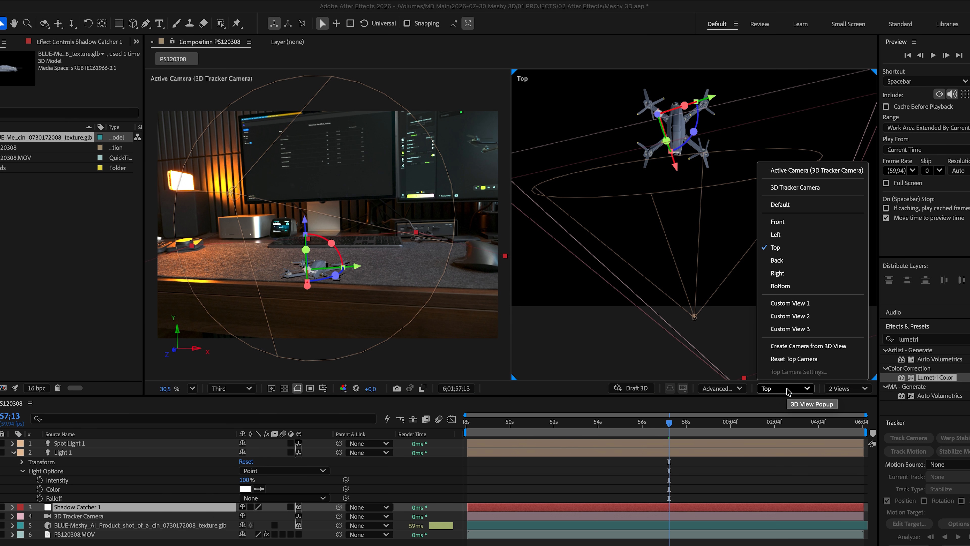
click(778, 250)
scroll(709, 247, down, 3)
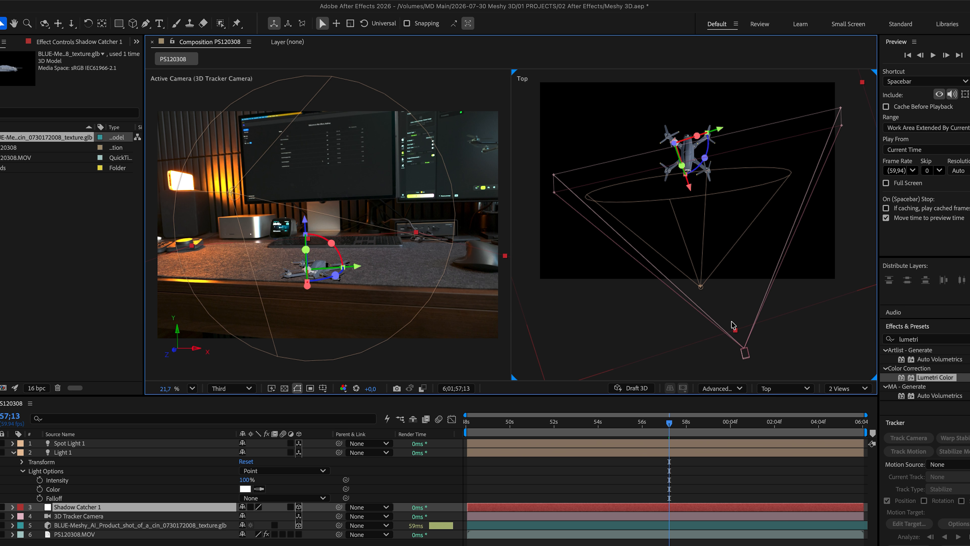
Move Spot Light 1 beside the glowing lamp and rotate it about Y in the Top view to shine toward the drone
click(701, 287)
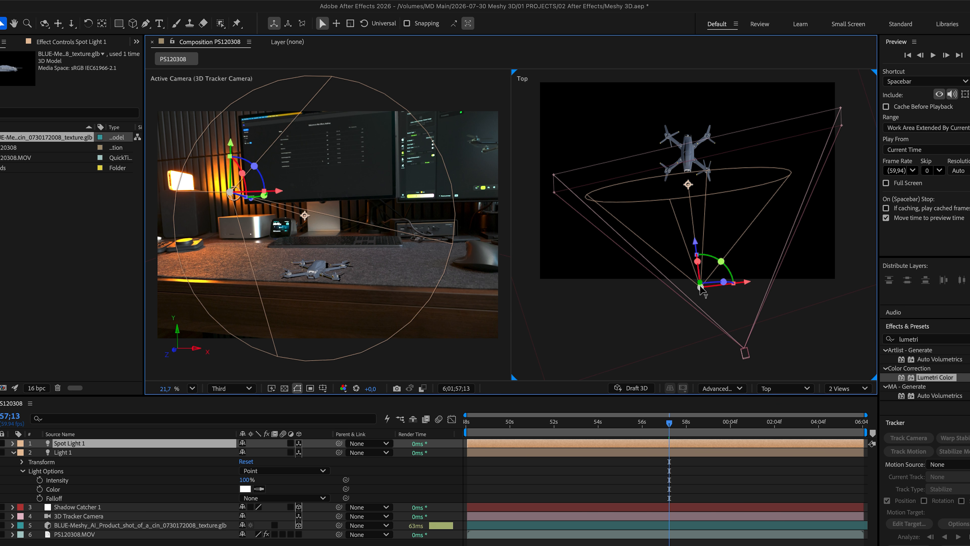
drag(694, 241, 685, 134)
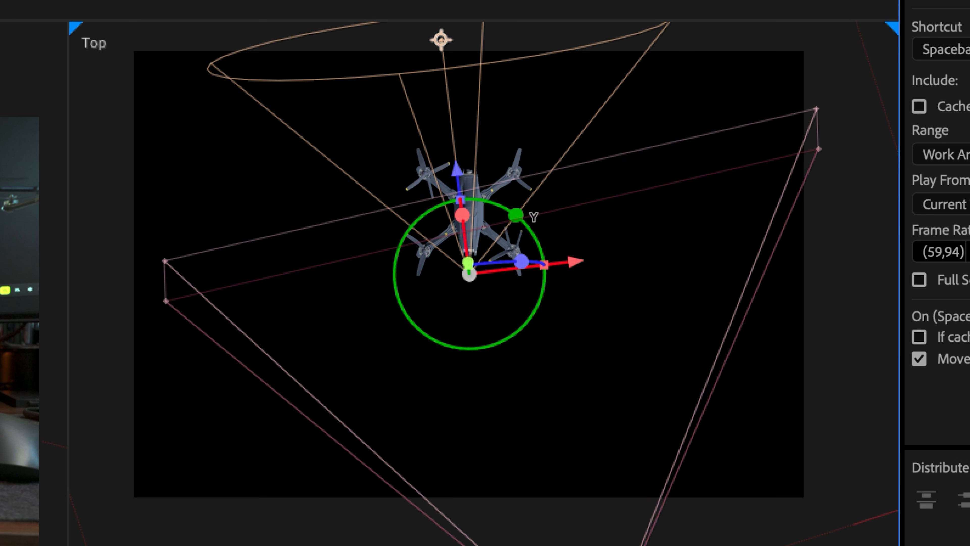
drag(534, 217, 557, 390)
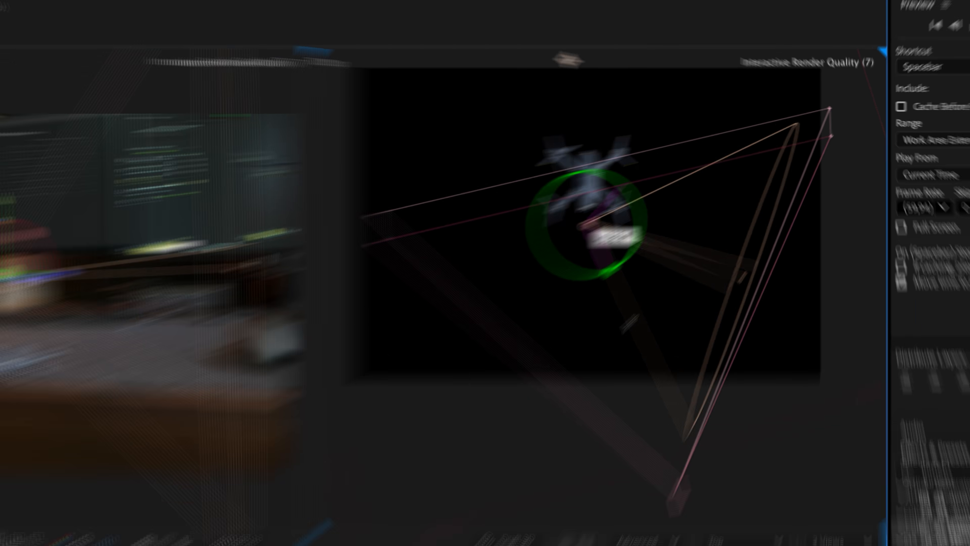
drag(731, 197, 566, 108)
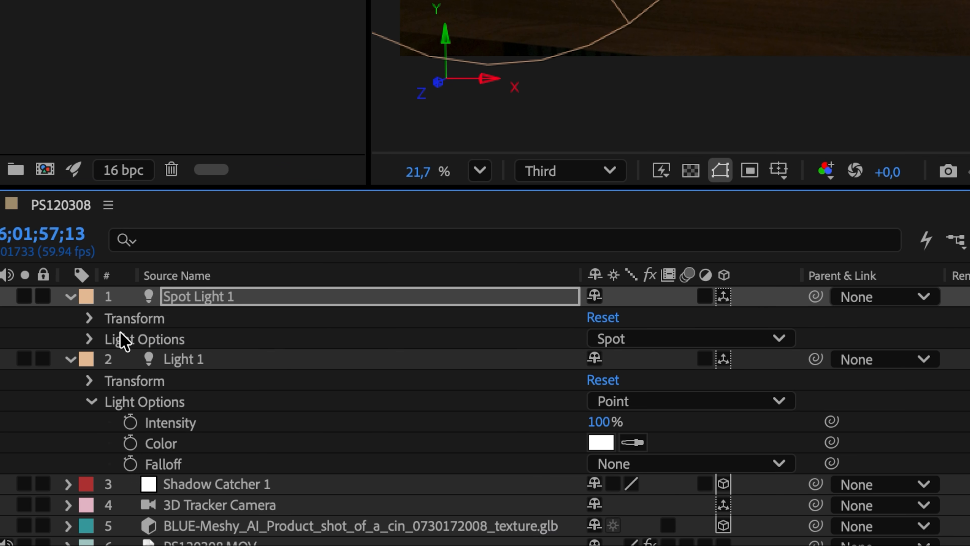
Set Spot Light 1's Shadow Diffusion to 280 pixels and the preview resolution to Full
click(89, 339)
scroll(267, 408, down, 1)
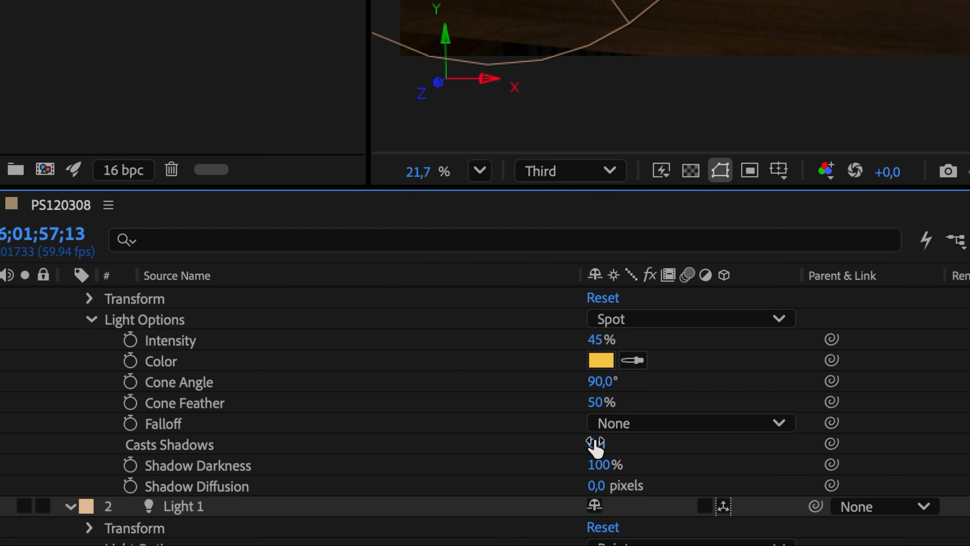
drag(599, 501, 756, 485)
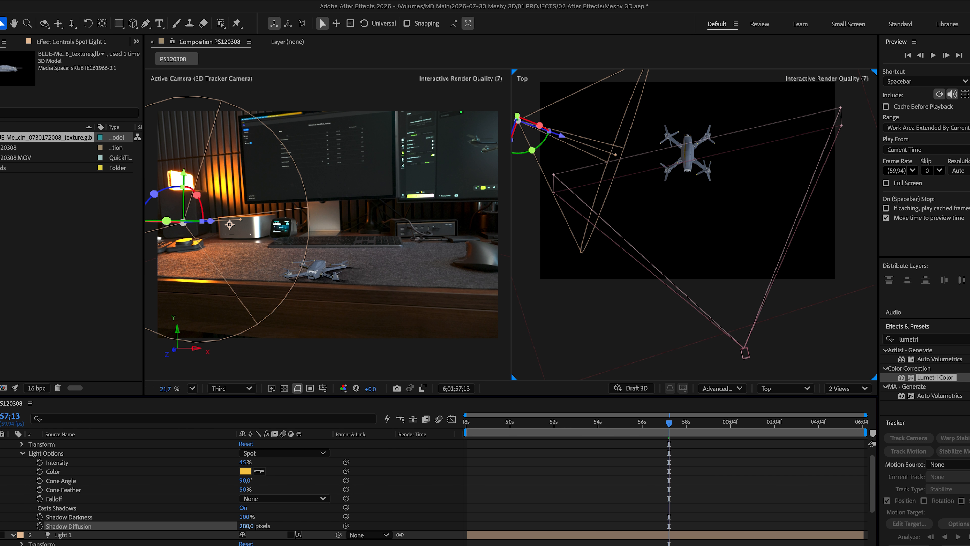
click(231, 388)
click(223, 416)
Try a Shadow Diffusion of 387 pixels and a different Falloff on Spot Light 1, and undo the changes
drag(244, 517, 271, 520)
drag(245, 528, 294, 528)
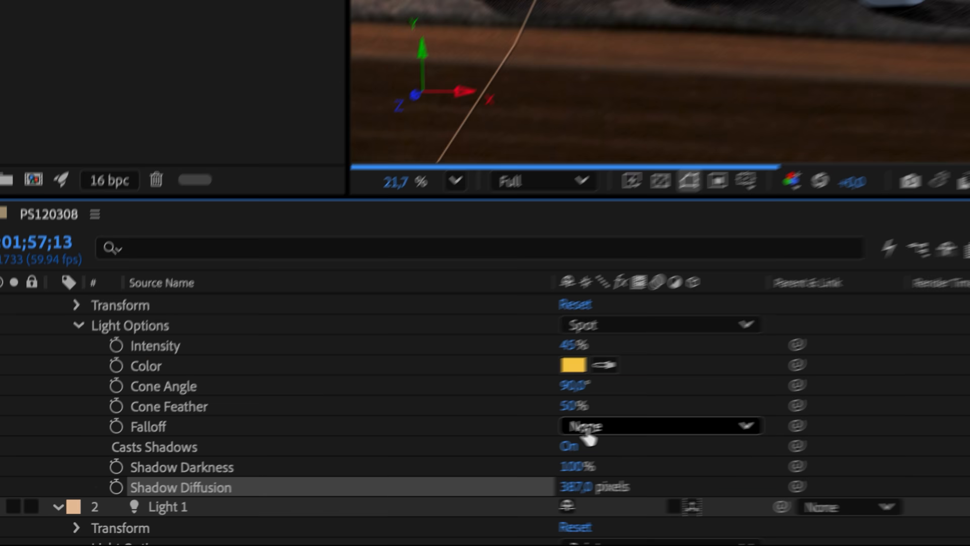
click(248, 501)
click(265, 526)
key(super+z)
Try the Point and Environment light types on Spot Light 1 and return it to Spot
click(254, 455)
click(771, 365)
key(super+z)
click(786, 262)
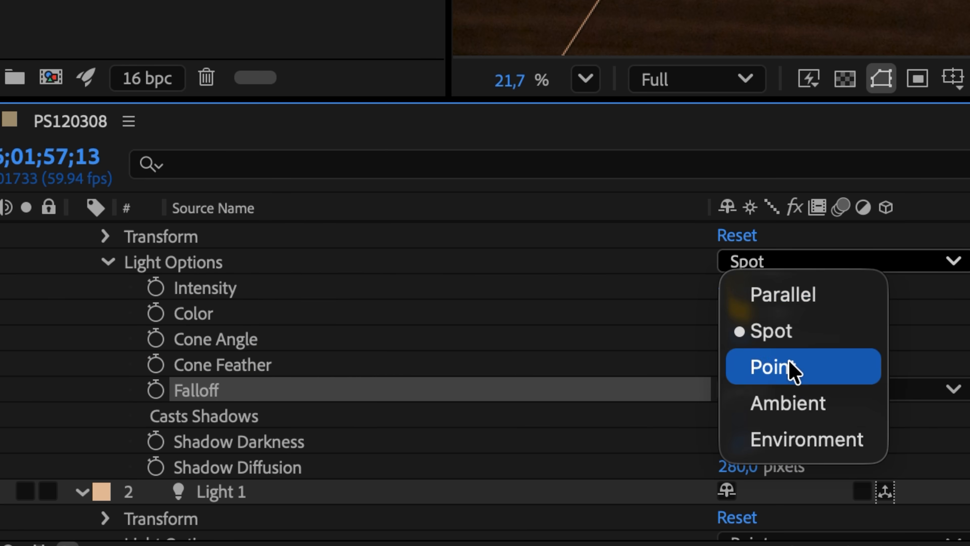
click(796, 439)
key(super+z)
click(587, 82)
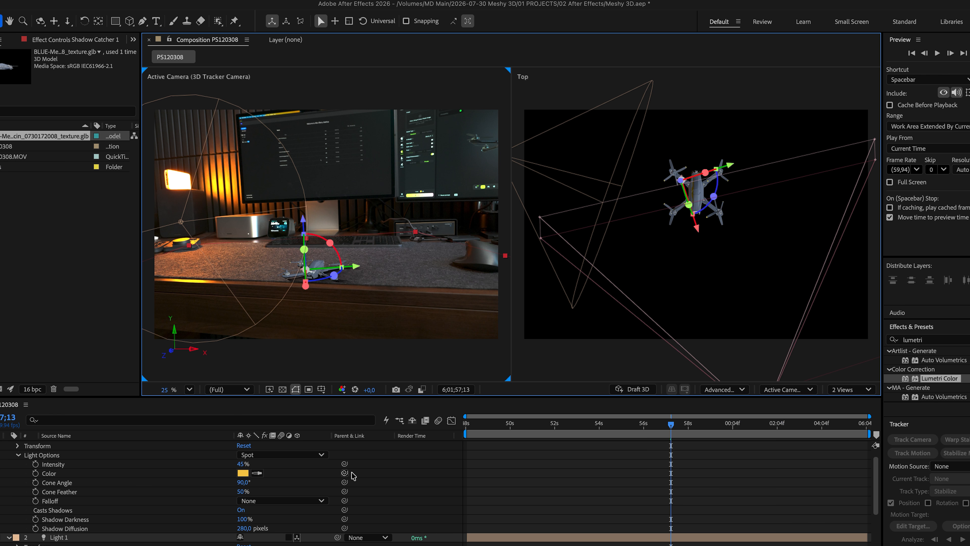
Start a second light layer, Spot Light 2, of type Spot with 45% intensity and Casts Shadows enabled
click(384, 484)
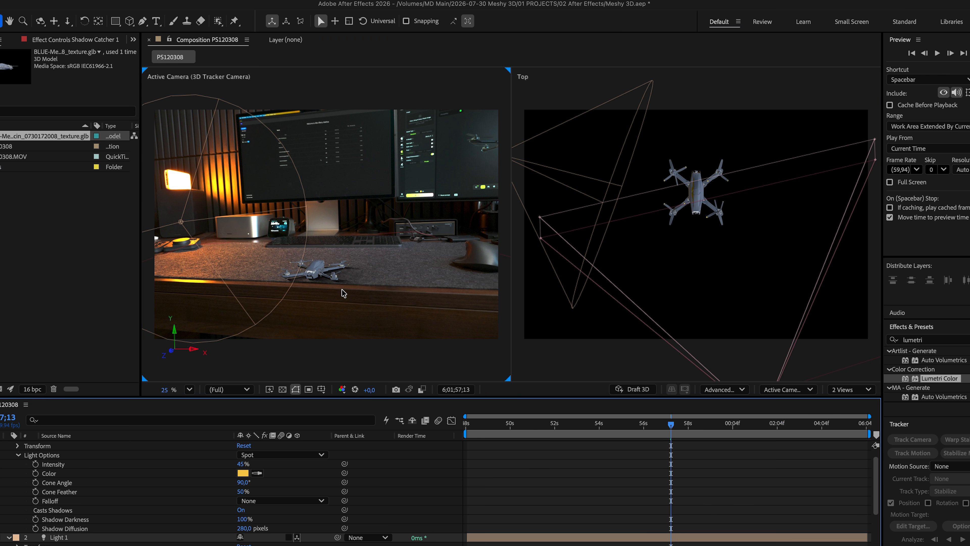
click(149, 0)
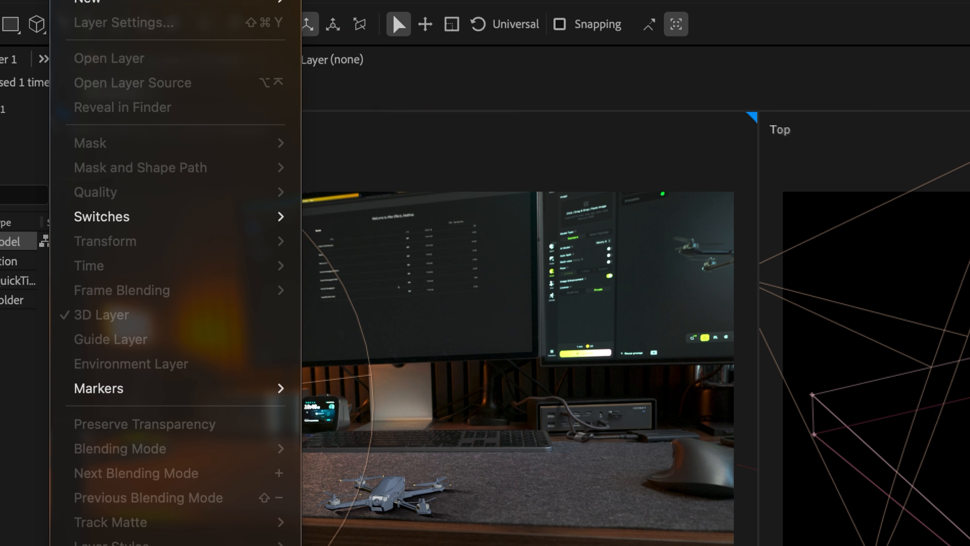
mouse_move(173, 1)
click(413, 55)
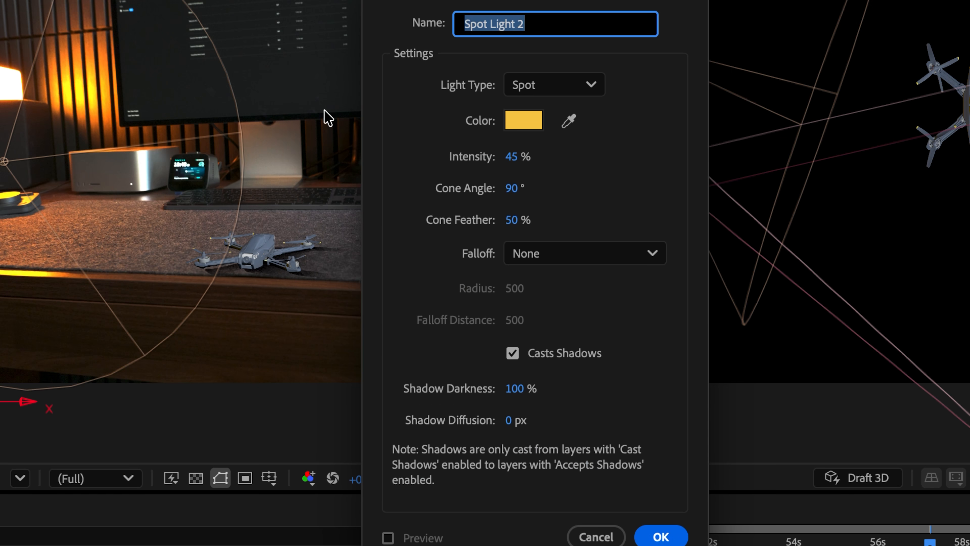
Set Spot Light 2's color to light blue 98CFFF and create the light
click(535, 118)
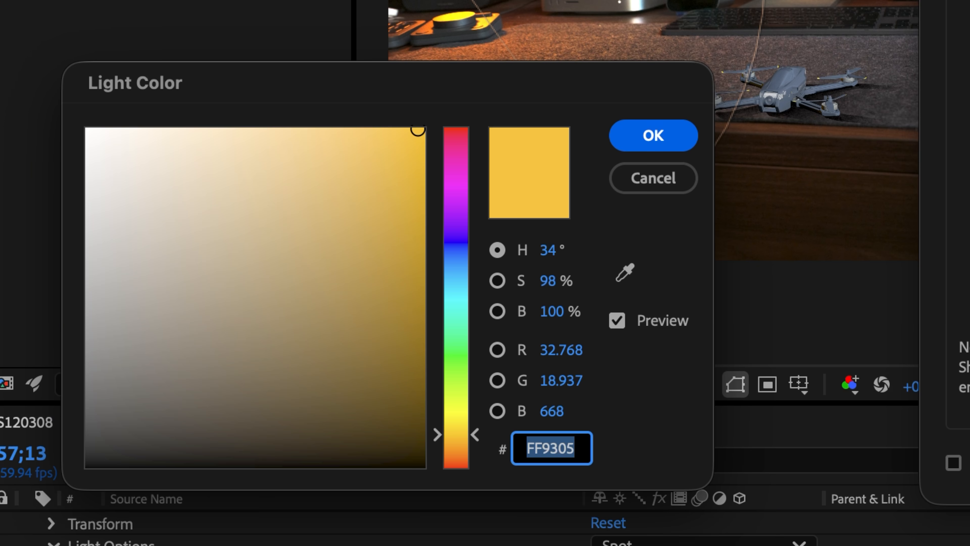
drag(268, 221, 47, 49)
drag(462, 293, 458, 270)
drag(206, 130, 221, 128)
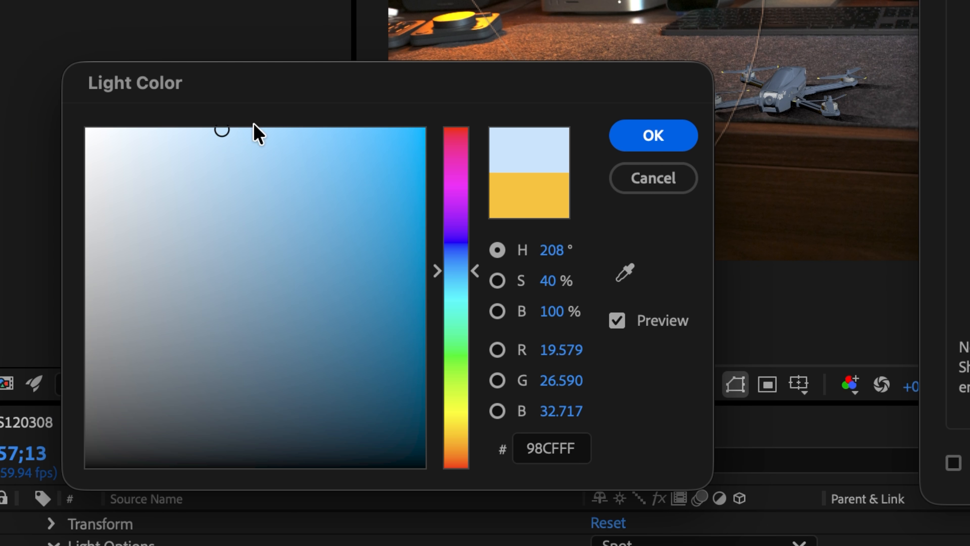
click(653, 136)
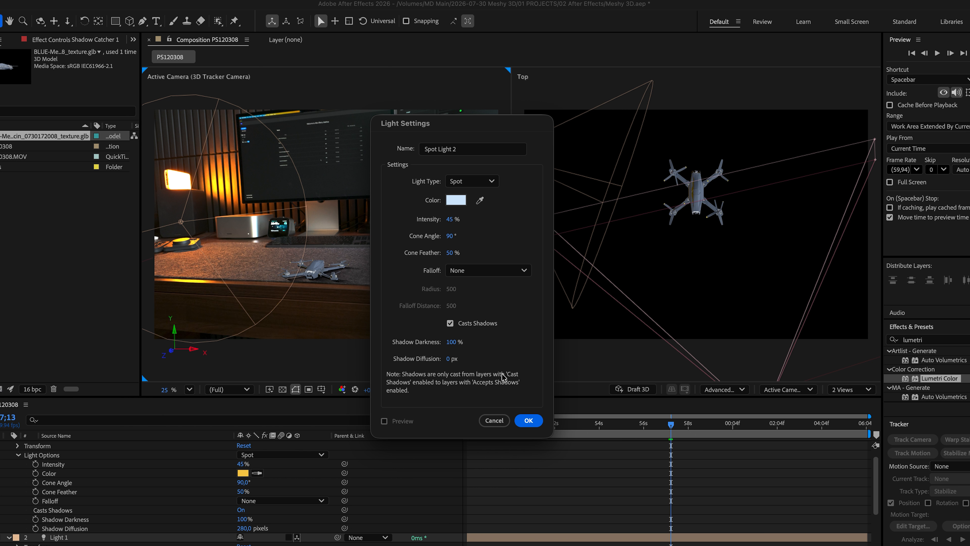
click(520, 421)
Position Spot Light 2 on the drone's right side, aim it toward the drone and adjust its height
drag(761, 339, 872, 275)
drag(805, 279, 752, 281)
drag(496, 89, 471, 209)
Set Spot Light 2's Shadow Diffusion to 212 pixels
click(8, 445)
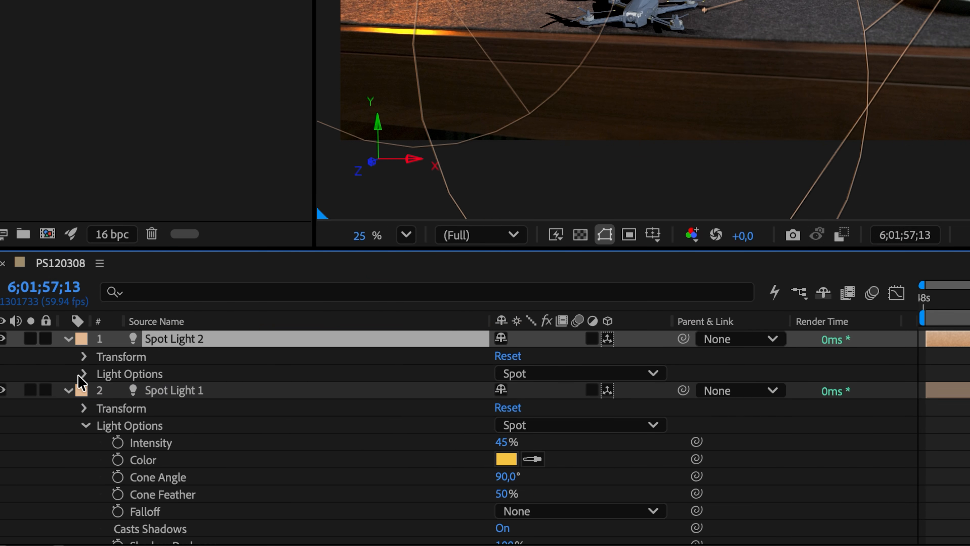
click(82, 374)
scroll(345, 473, down, 1)
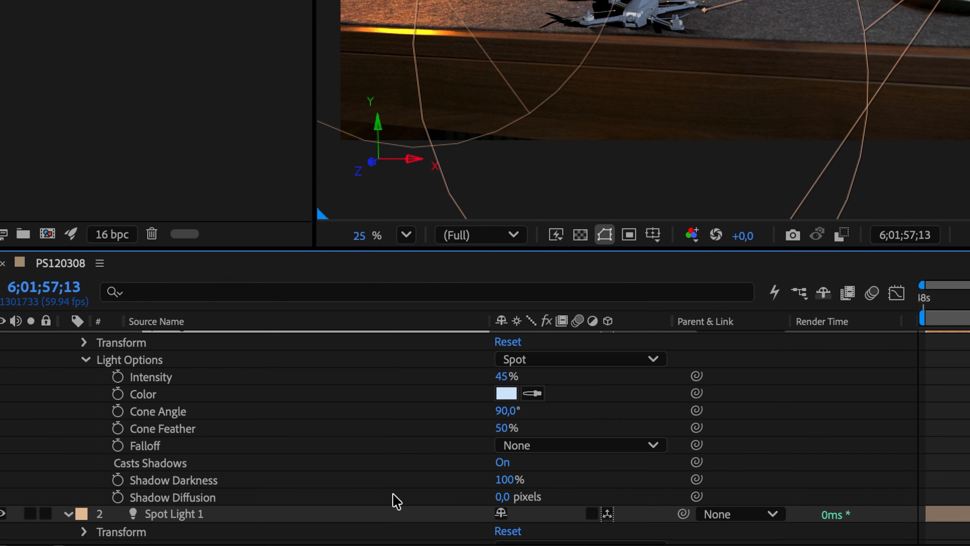
drag(502, 497, 671, 493)
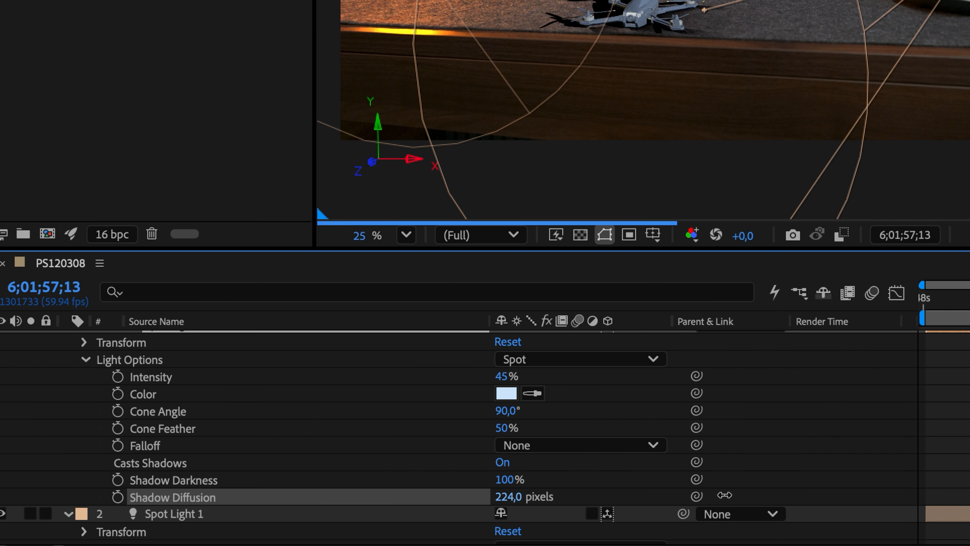
drag(724, 495, 712, 496)
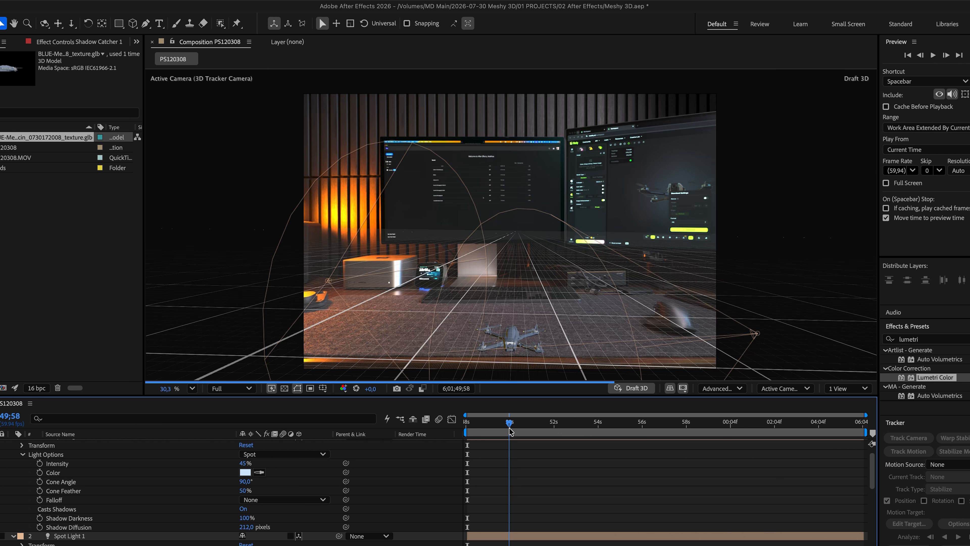
Scrub through the shot in Draft 3D from 6;01;49;58 to 6;01;55;49 to check the lit drone
drag(512, 435, 638, 426)
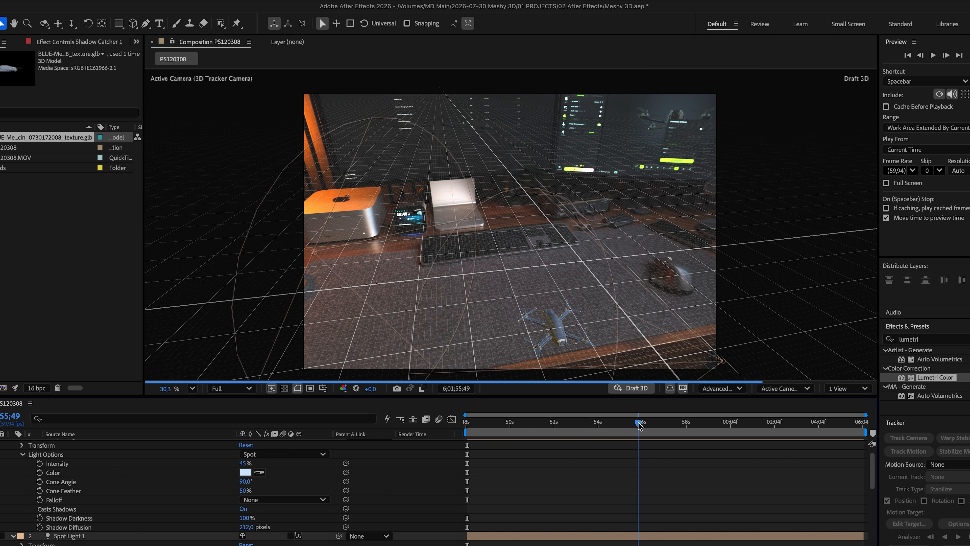